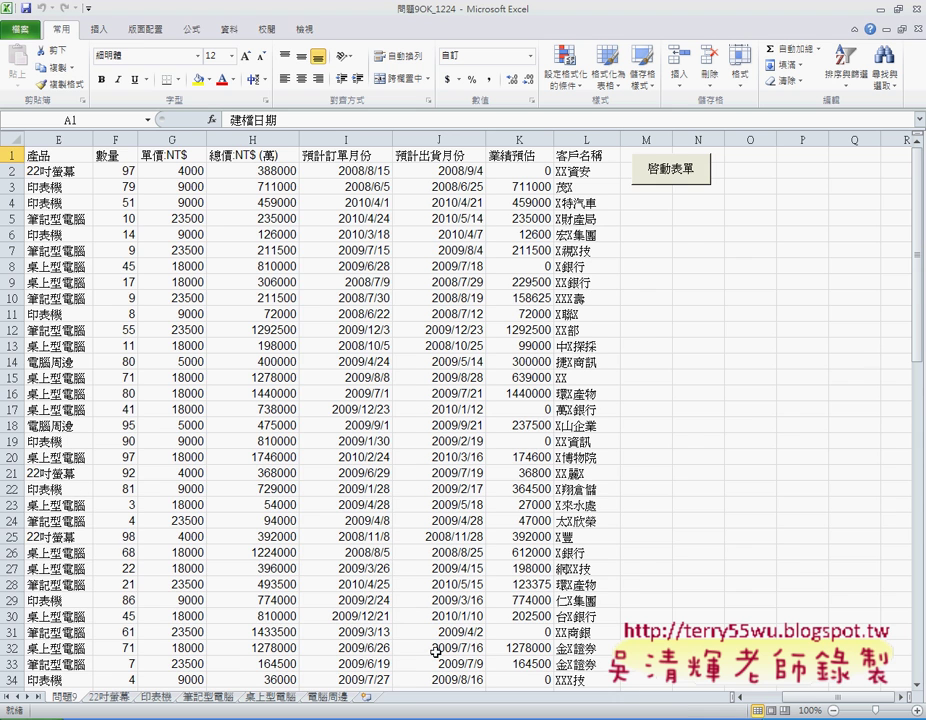
# Scroll back to columns A–D and review the 業務, 產業別 and 產品 columns
pyautogui.click(739, 698)
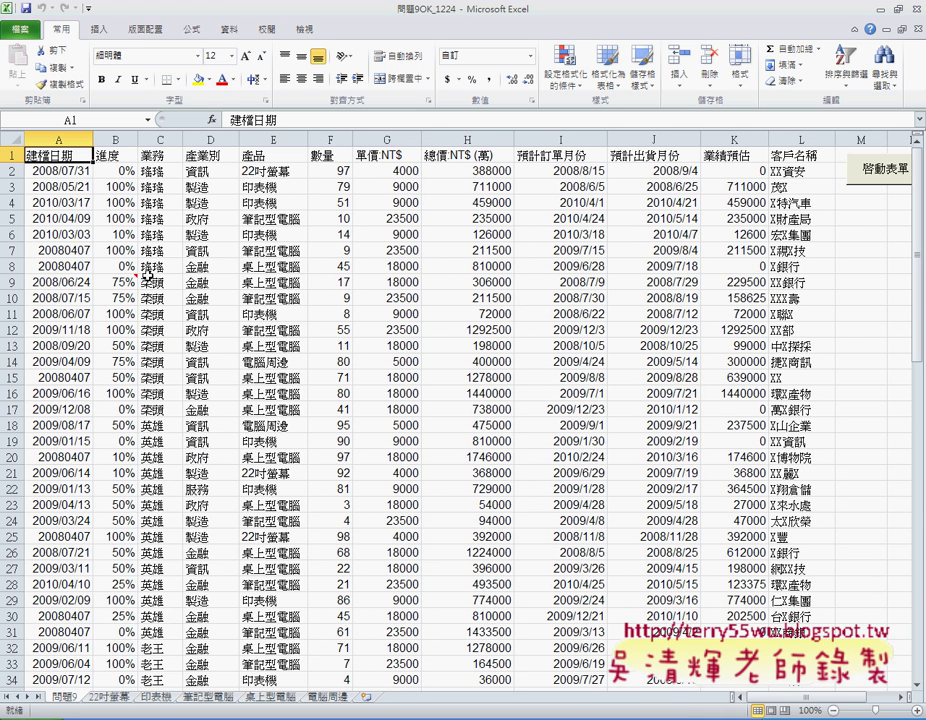
pyautogui.click(165, 155)
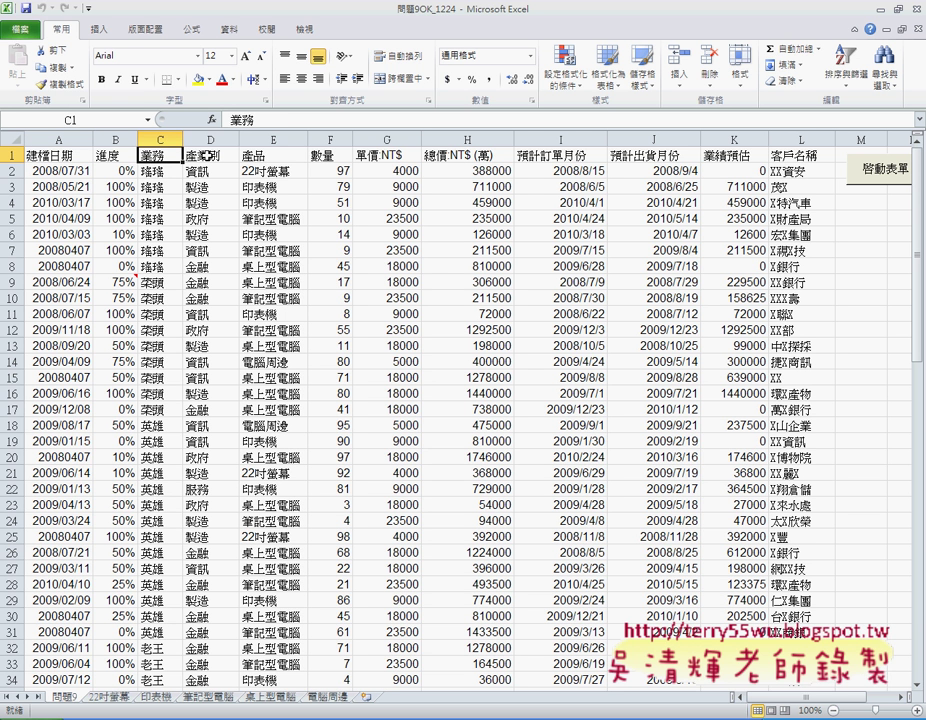
pyautogui.click(207, 156)
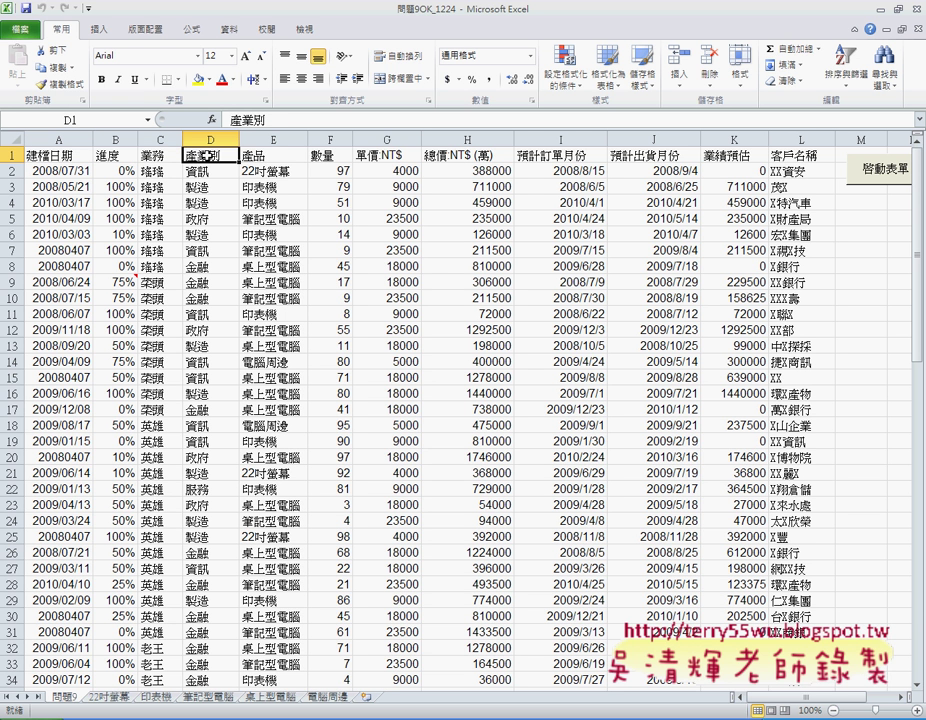
pyautogui.click(273, 158)
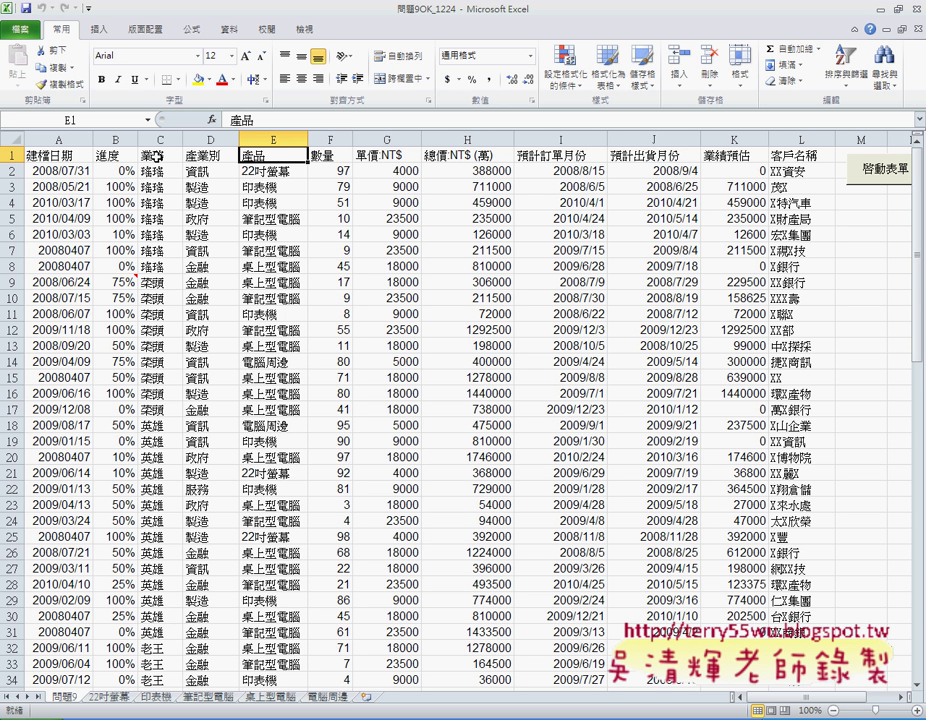
# Launch the 快速分類範例 form, move it up, and choose 業務 as the split field
pyautogui.click(873, 176)
pyautogui.moveTo(482, 296); pyautogui.dragTo(483, 216)
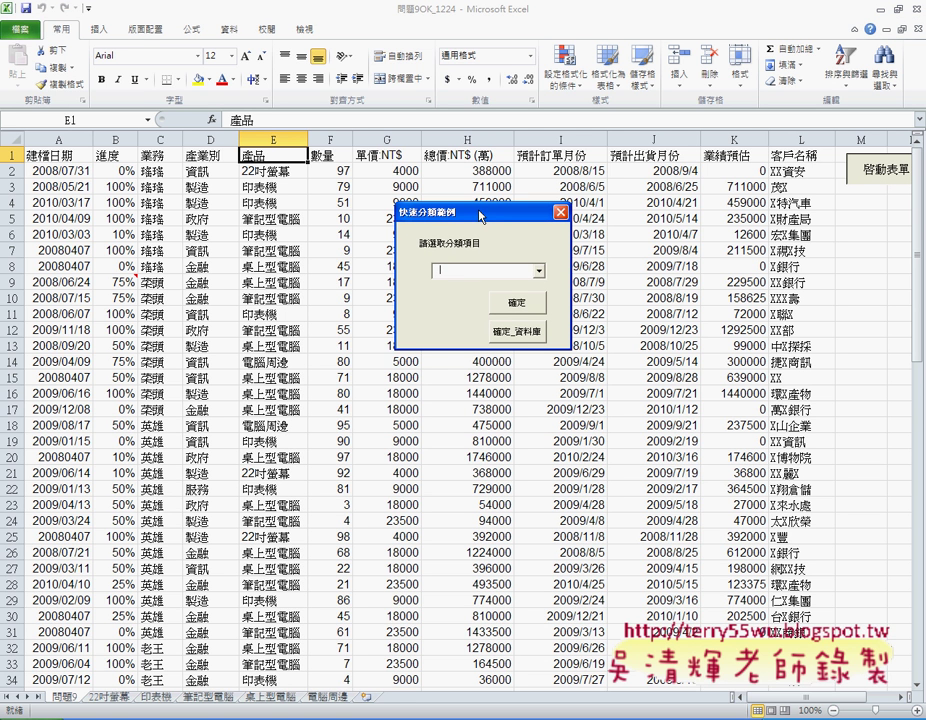
pyautogui.click(539, 271)
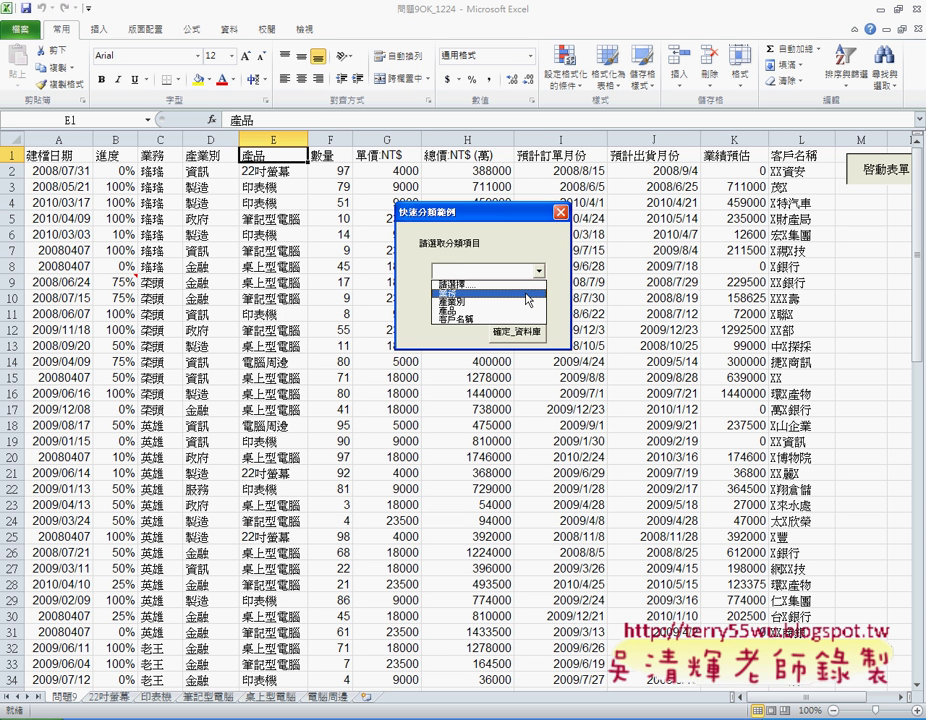
pyautogui.click(528, 299)
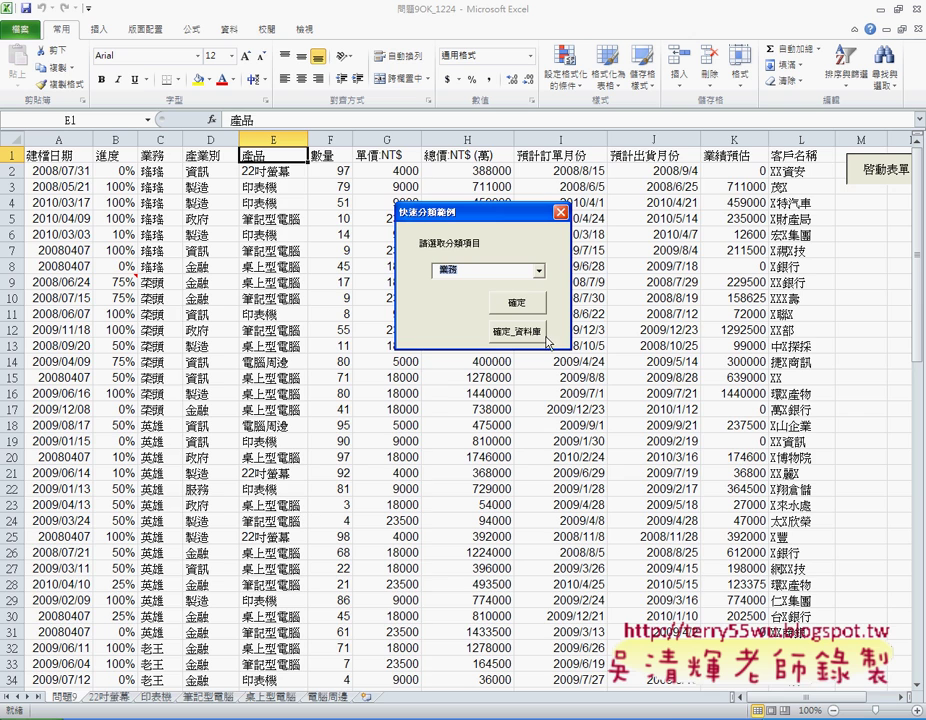
# Confirm the form to create one sheet per salesperson after 問題9, then reopen the field list
pyautogui.click(517, 305)
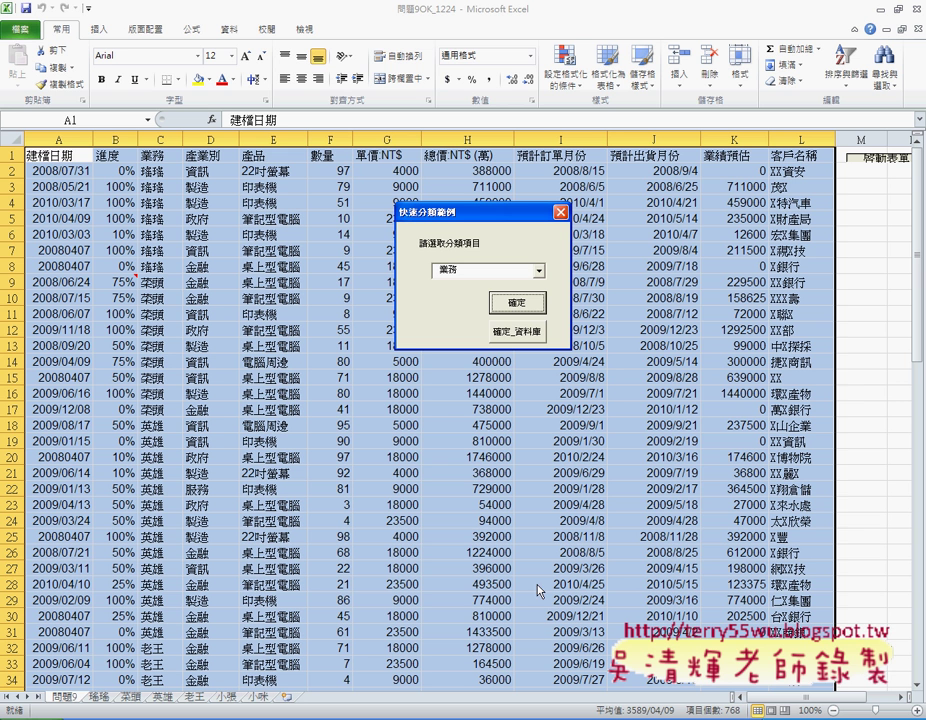
pyautogui.click(539, 271)
# Select 產業別 from the form's field list
pyautogui.click(530, 300)
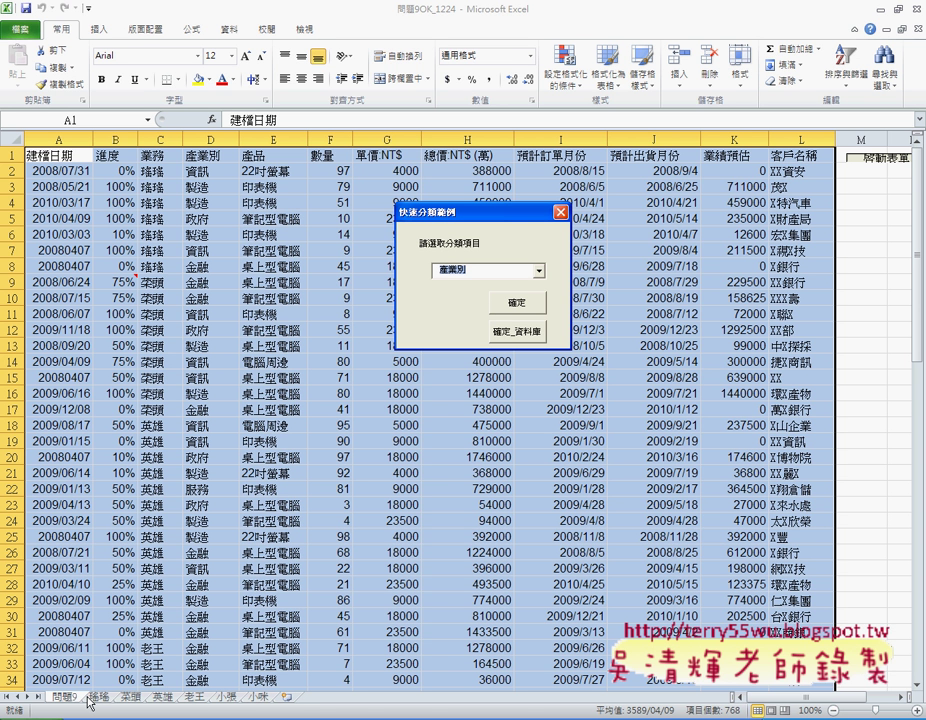
pyautogui.moveTo(88, 699)
pyautogui.mouseDown()
pyautogui.moveTo(284, 713)
pyautogui.moveTo(97, 697)
pyautogui.mouseUp()
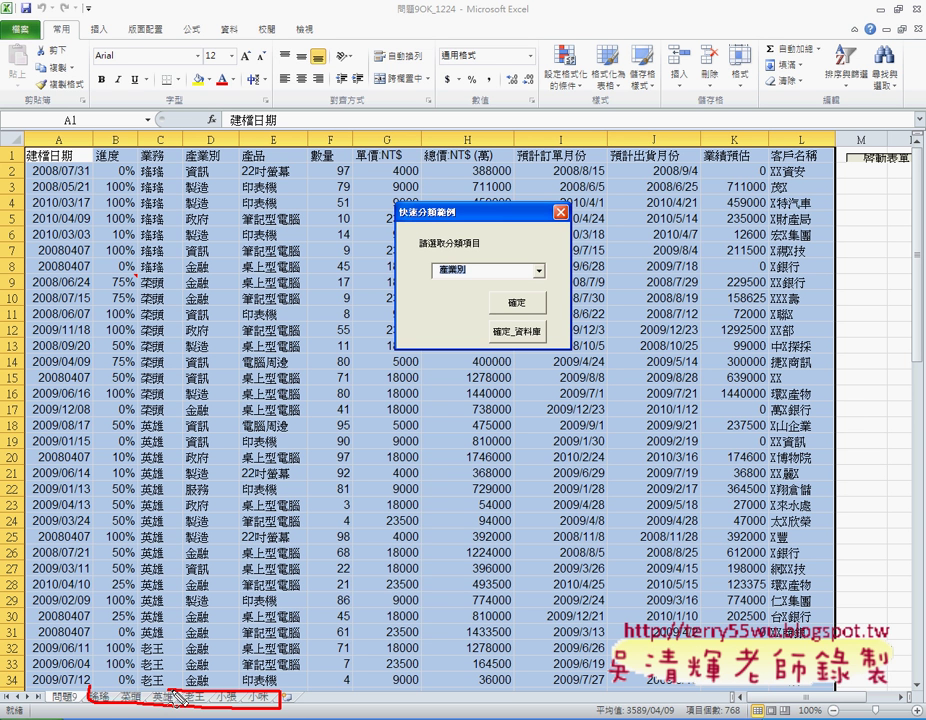